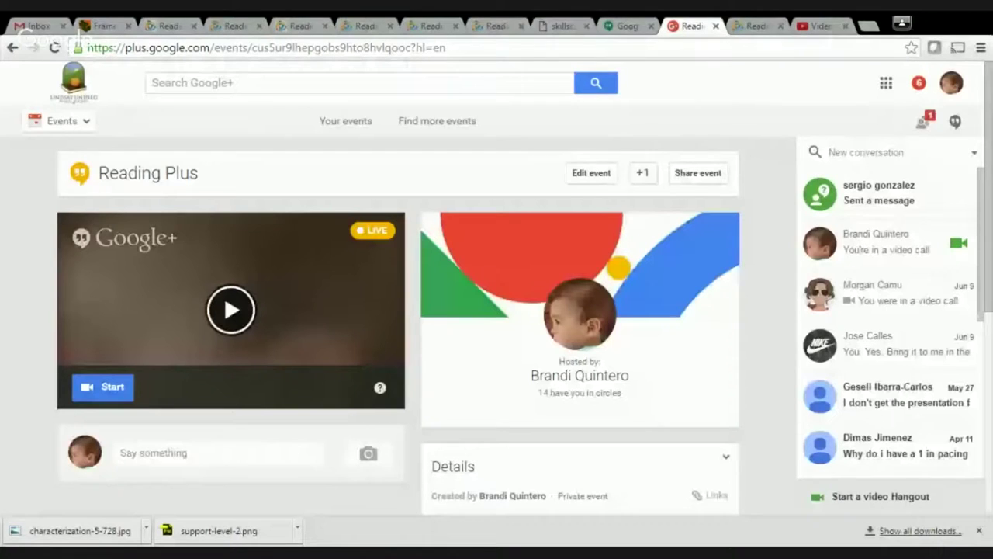
Switch to the Reading Plus teacher home page, view a student's completed-level awards under Actions, and return to the home page
left_click(164, 27)
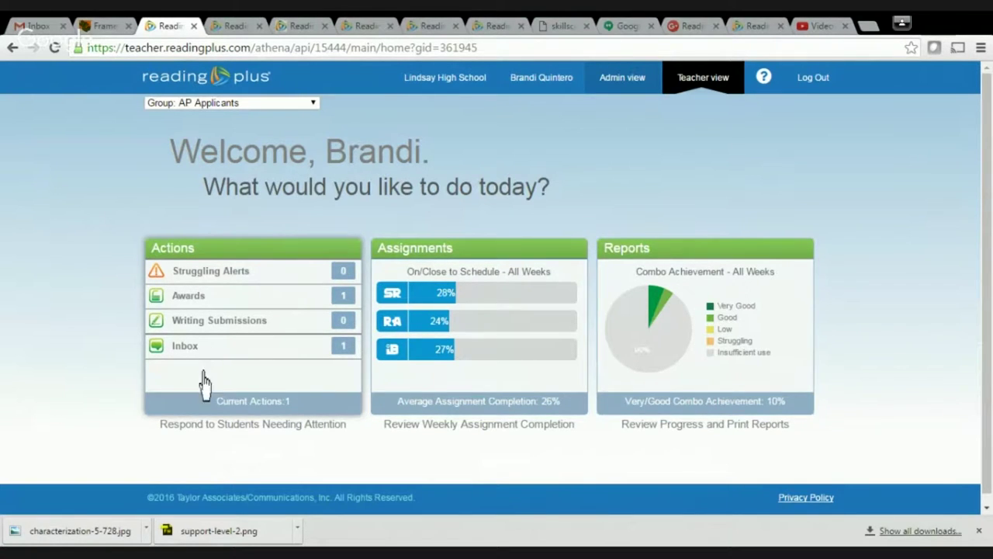
left_click(295, 26)
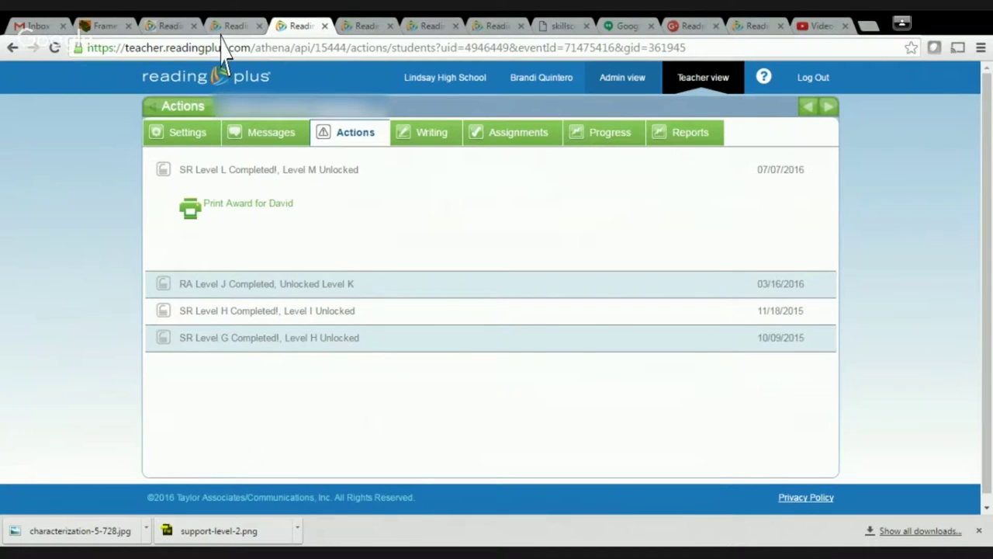
left_click(170, 24)
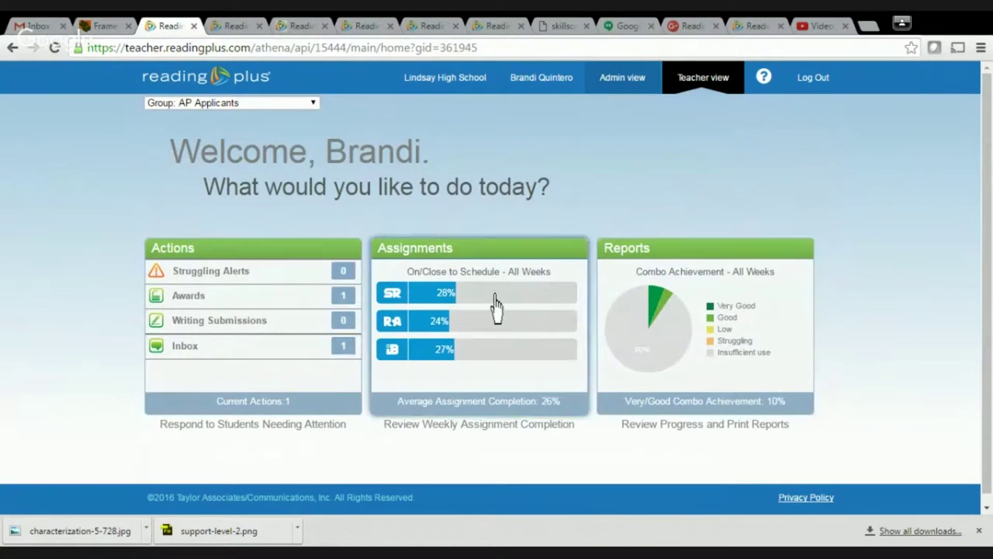
Examine the Class Progress Report for the AP Applicants group covering all weeks, including each student's content-level progress and rates
left_click(363, 27)
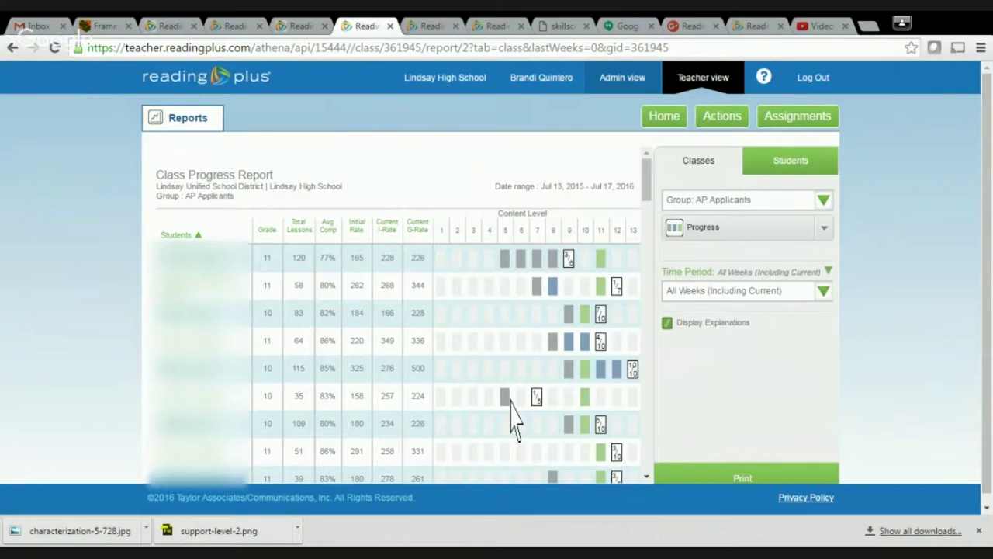
scroll(513, 419, "down", 2)
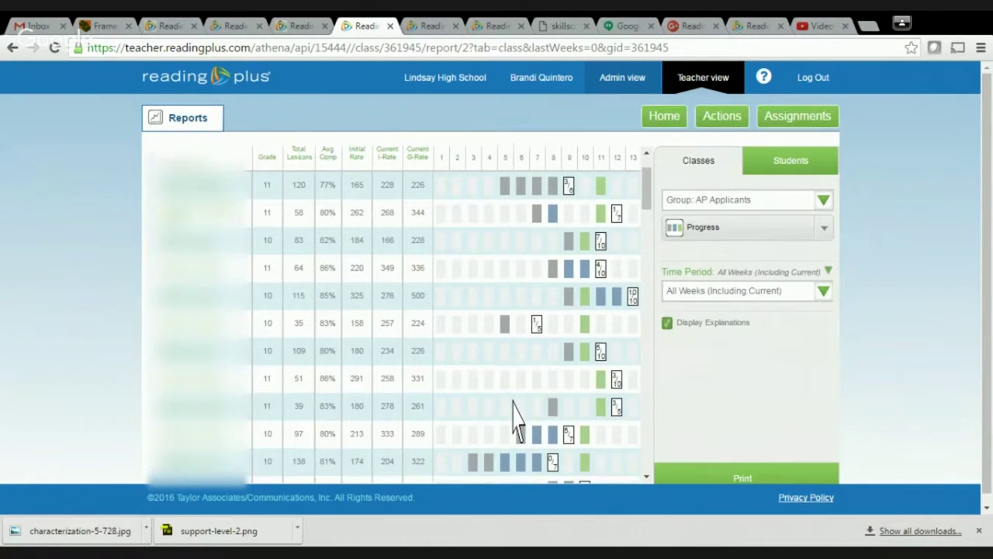
scroll(513, 419, "down", 4)
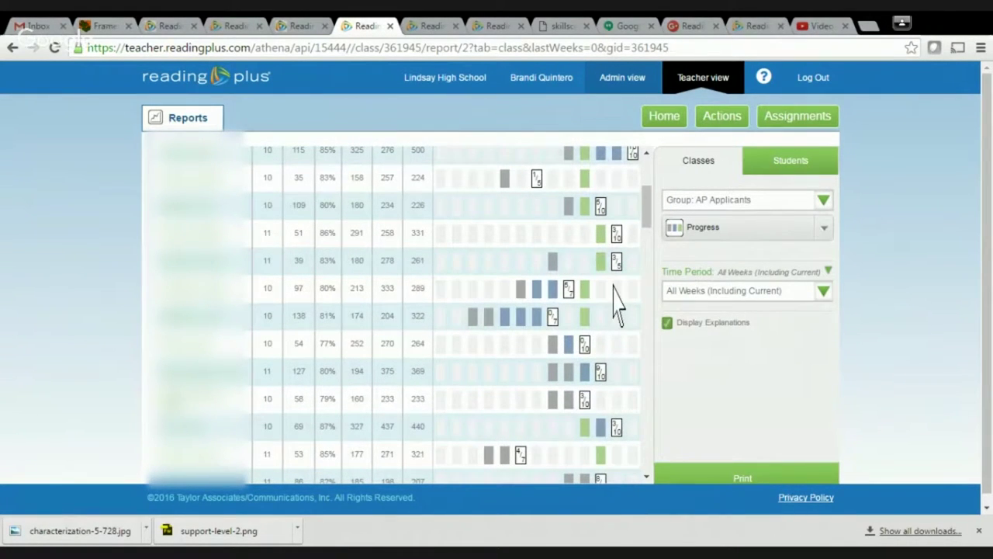
scroll(596, 399, "down", 2)
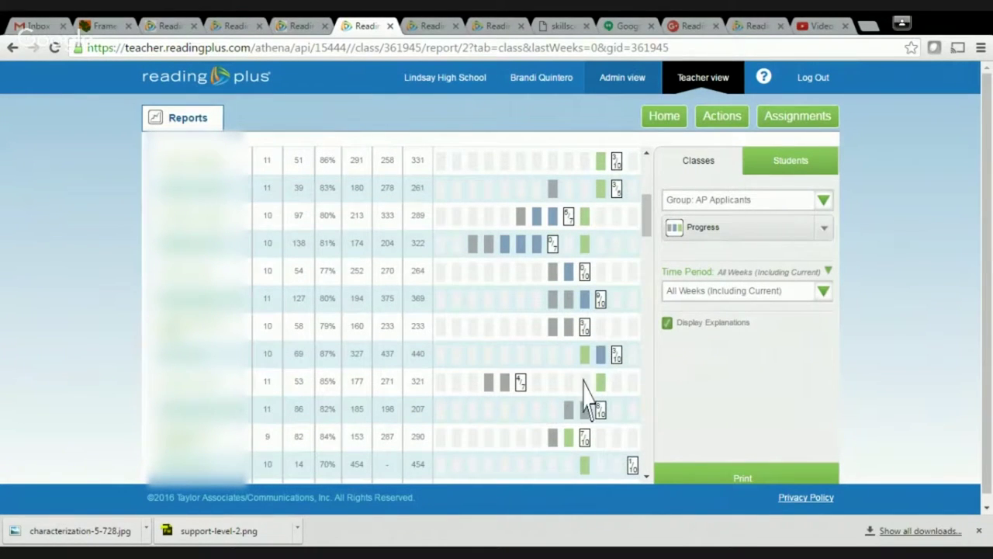
scroll(591, 412, "down", 4)
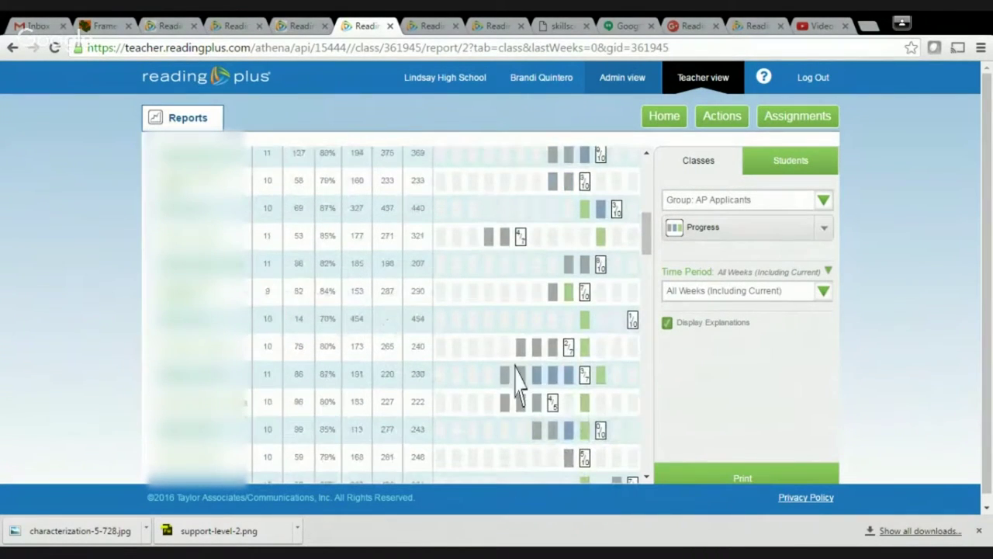
scroll(518, 377, "down", 2)
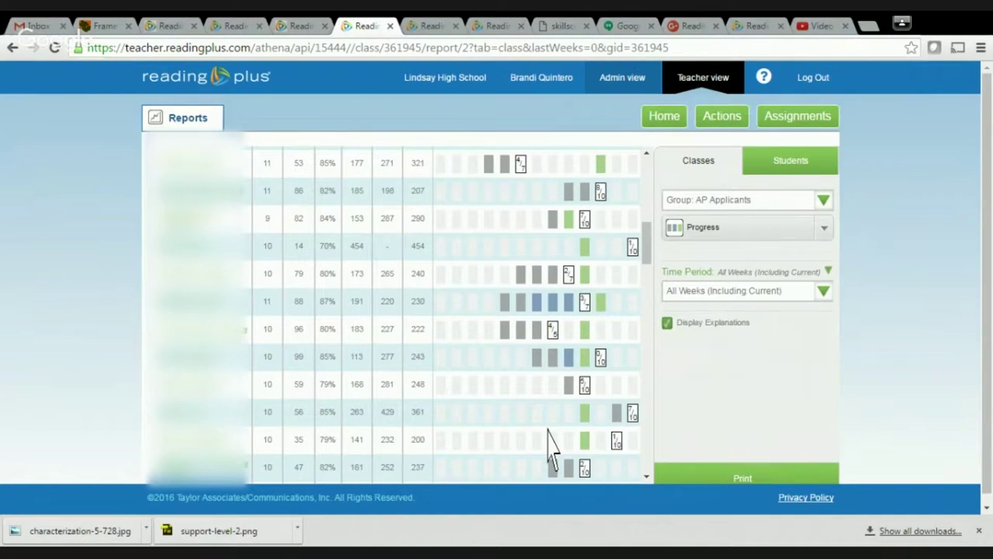
scroll(543, 423, "up", 10)
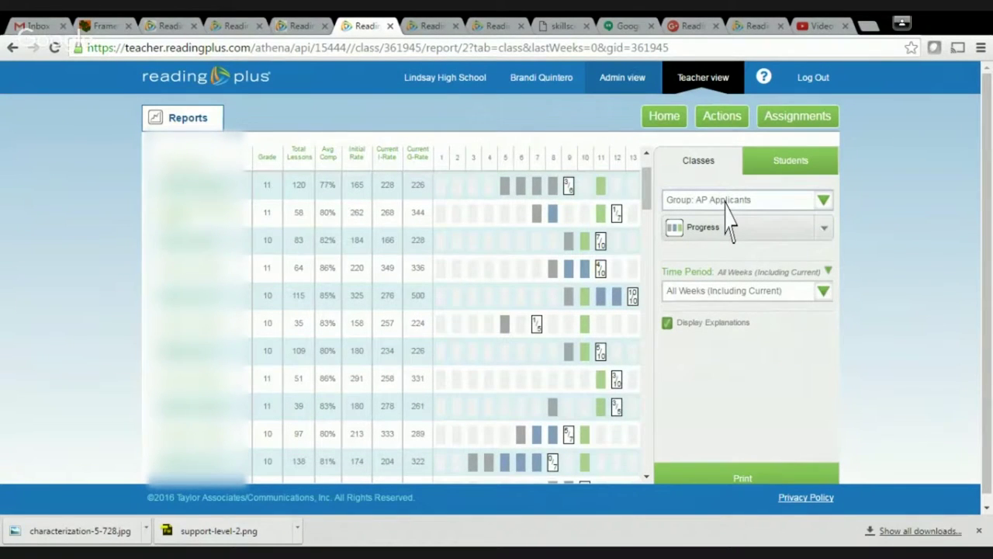
left_click(710, 231)
left_click(708, 233)
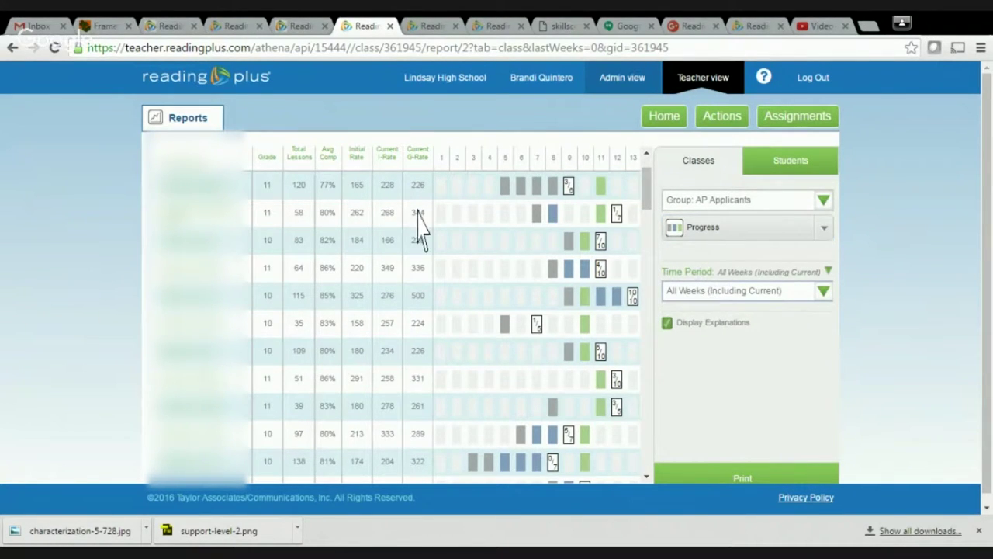
Review the Class Progress Report for the last 4 completed weeks and compare it with the all-weeks version
left_click(426, 26)
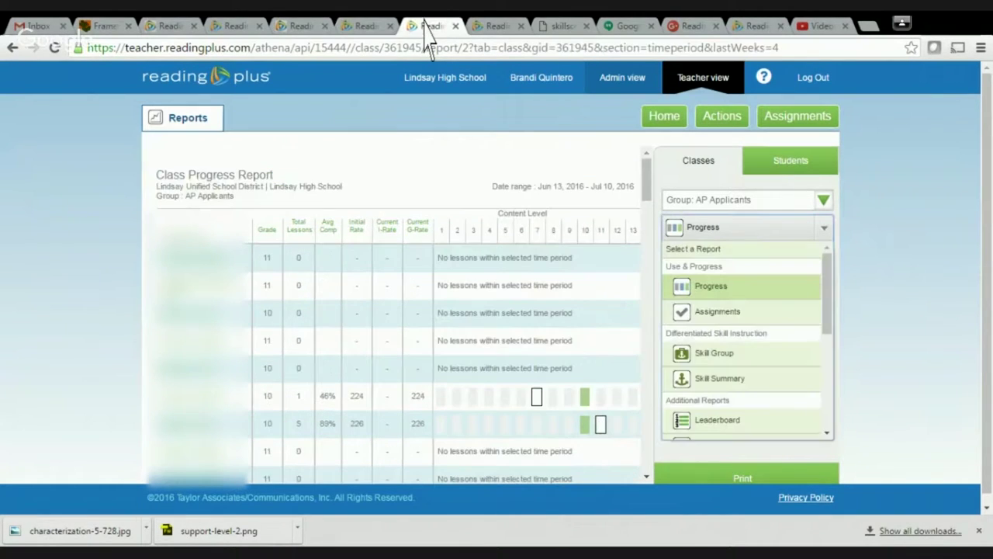
left_click(864, 354)
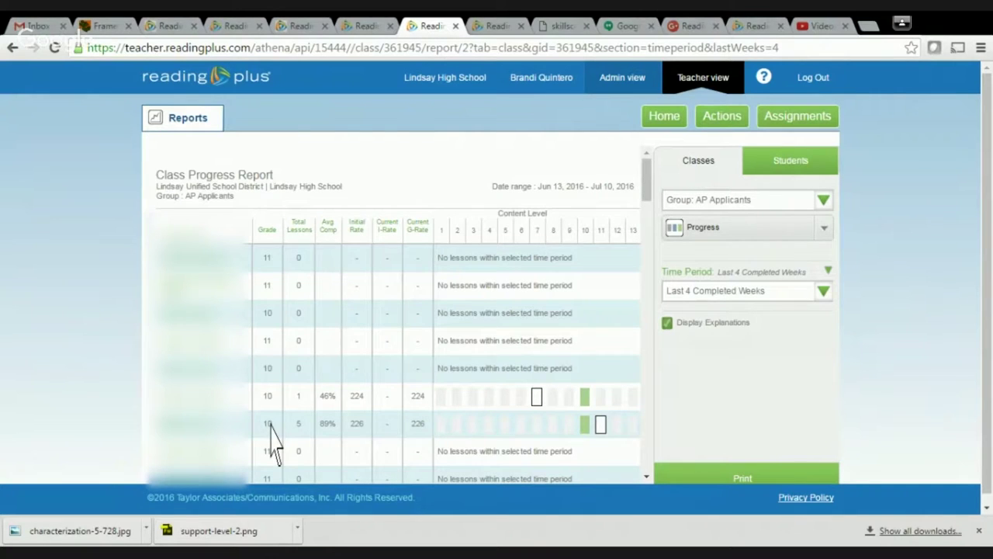
scroll(271, 447, "down", 2)
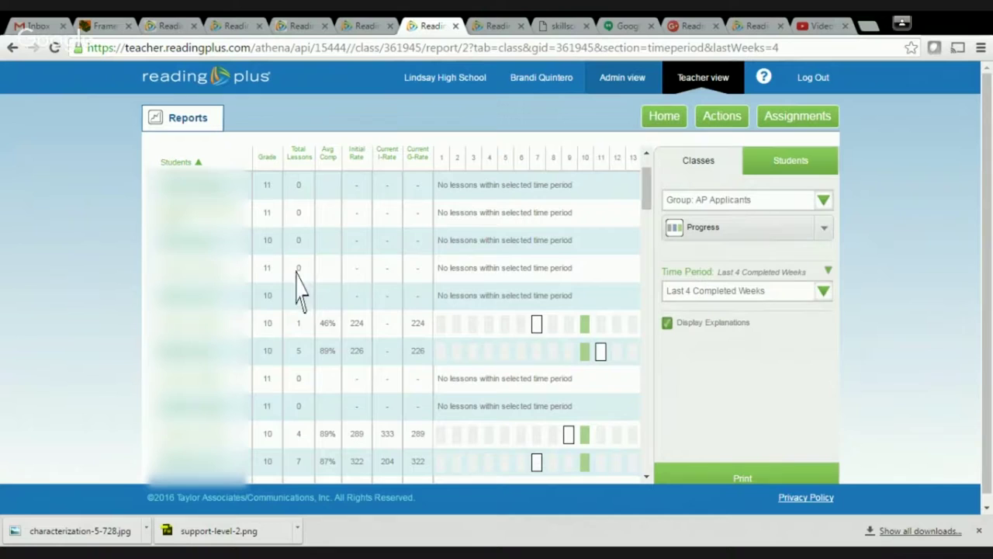
scroll(452, 358, "down", 2)
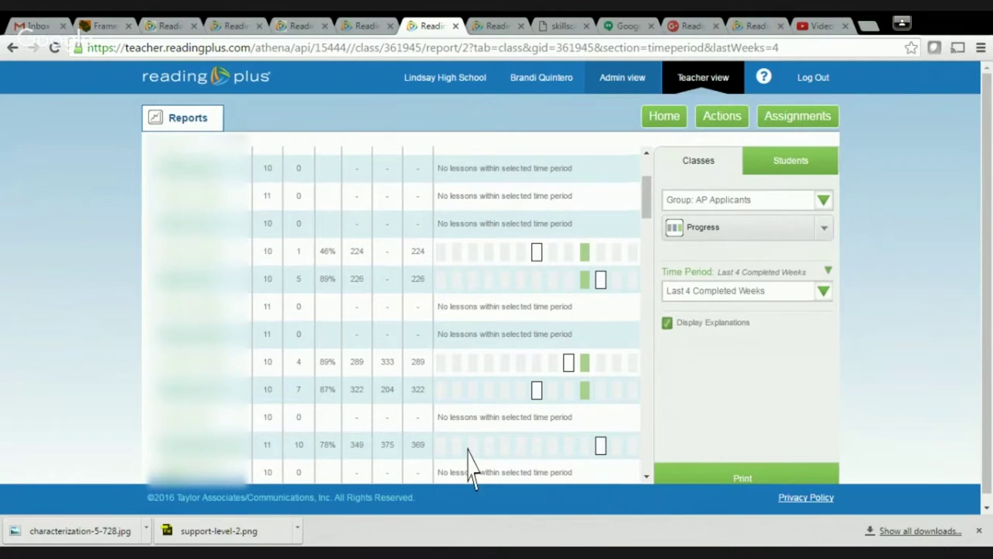
scroll(450, 427, "up", 3)
left_click(367, 26)
scroll(395, 310, "up", 2)
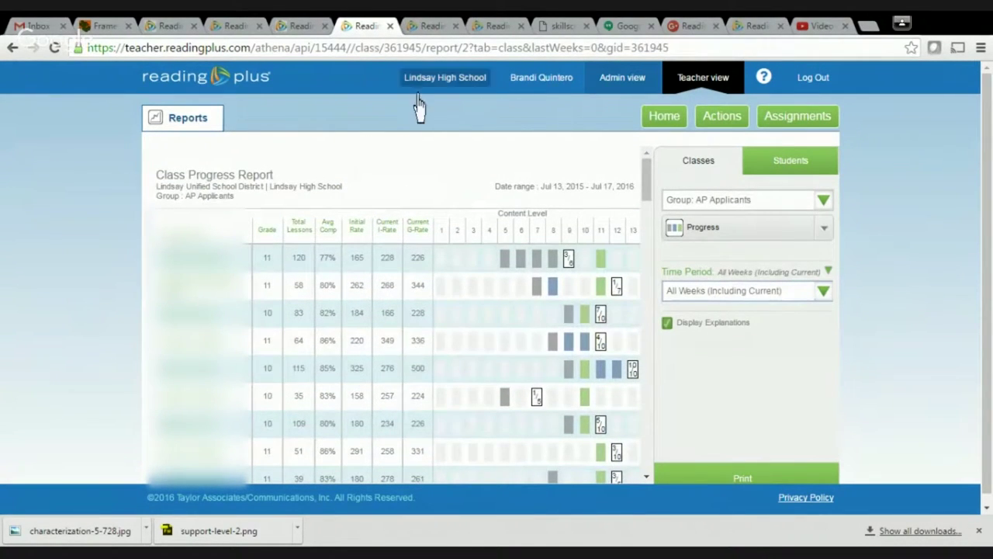
left_click(436, 26)
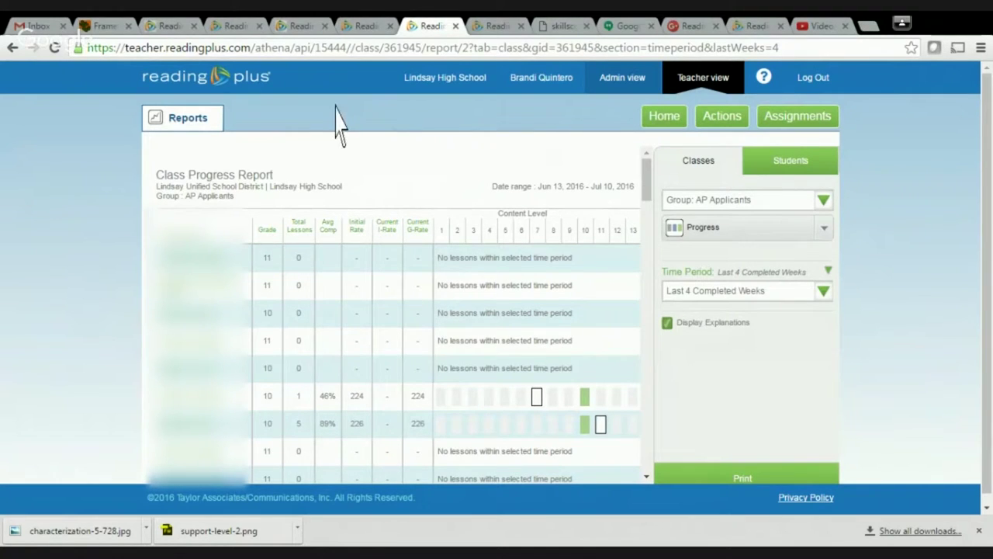
Open the Class Screening Report for AP Applicants and examine the student points on the efficiency and capacity graph
left_click(233, 27)
scroll(321, 249, "up", 1)
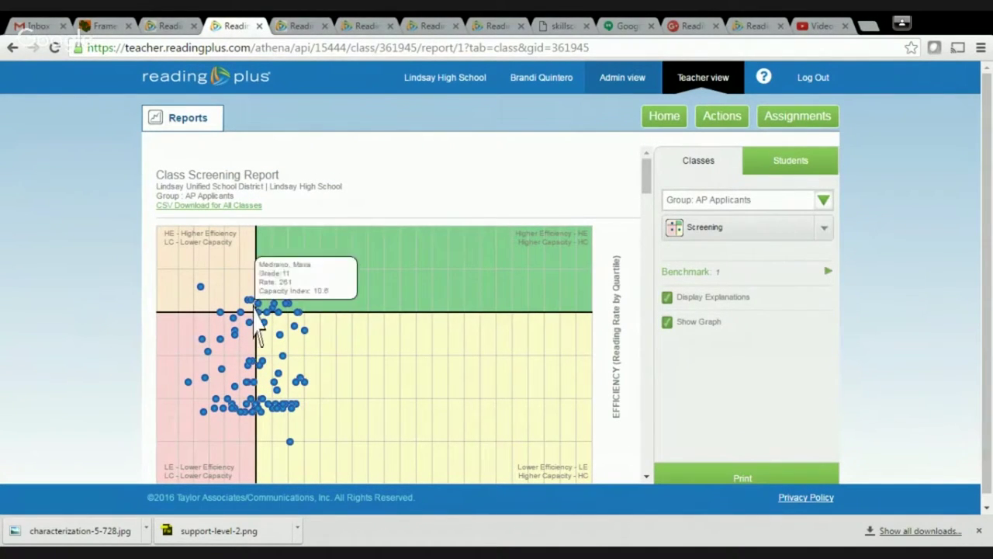
scroll(363, 399, "down", 1)
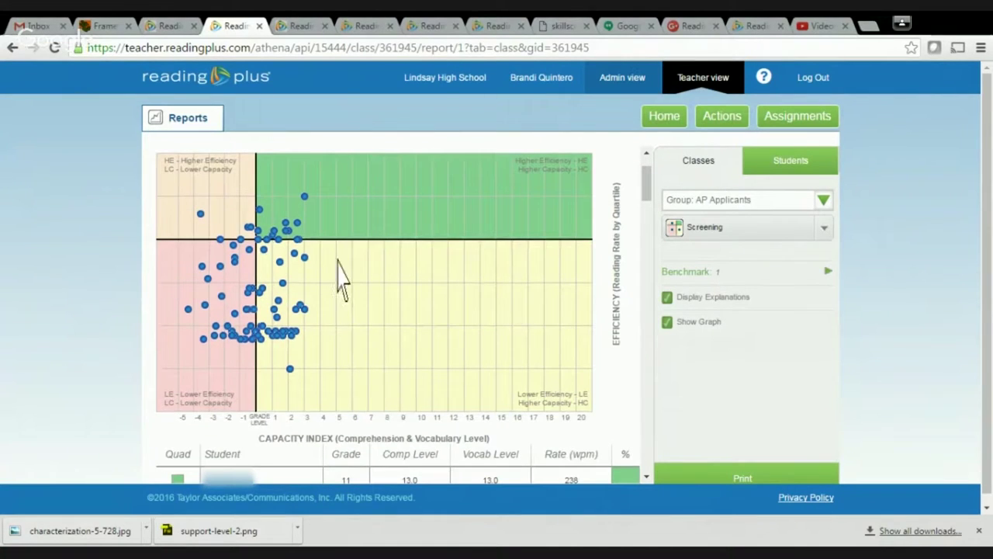
mouse_move(289, 370)
left_click(704, 228)
left_click(705, 228)
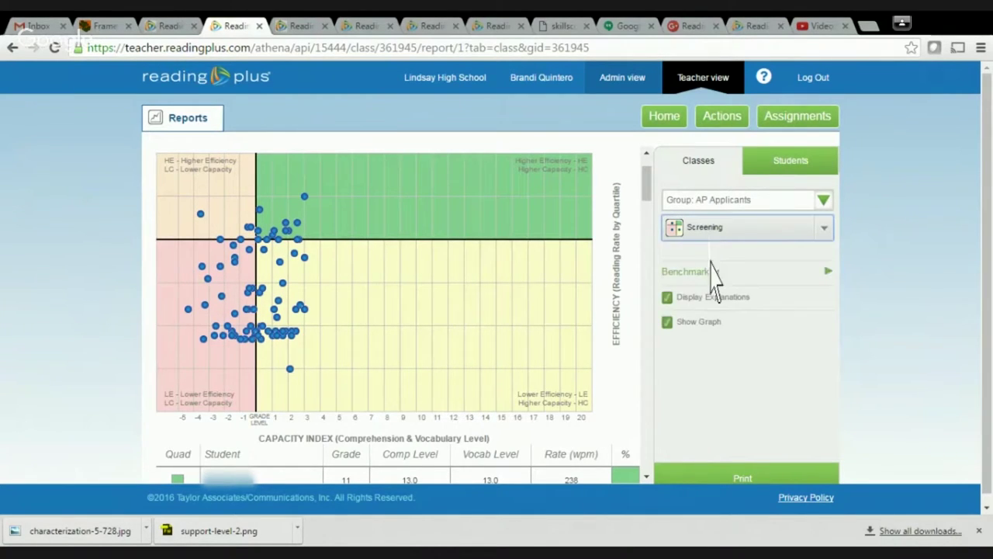
Compare the screening graph for Benchmark 1 and Benchmark 3, ending with Benchmark 3 selected
left_click(712, 273)
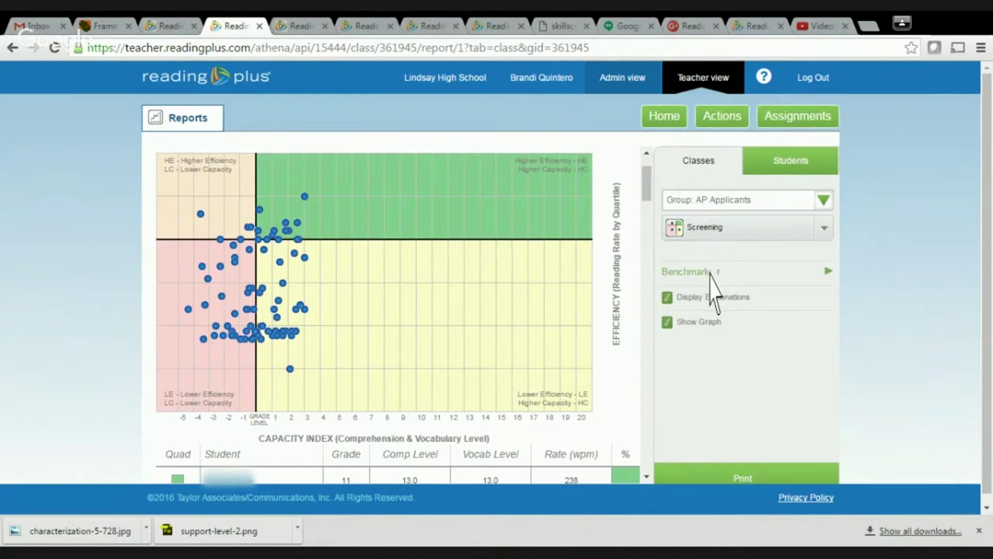
left_click(826, 272)
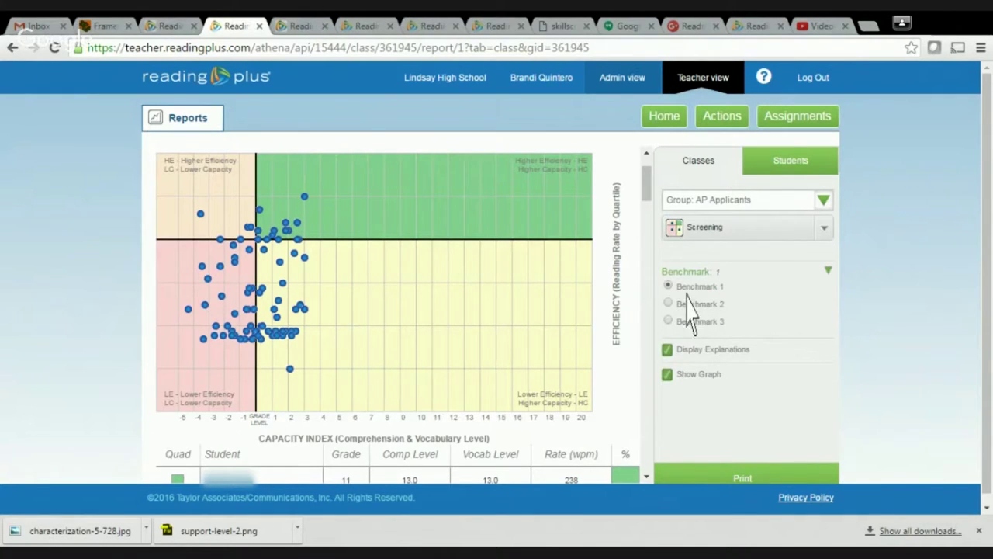
left_click(668, 321)
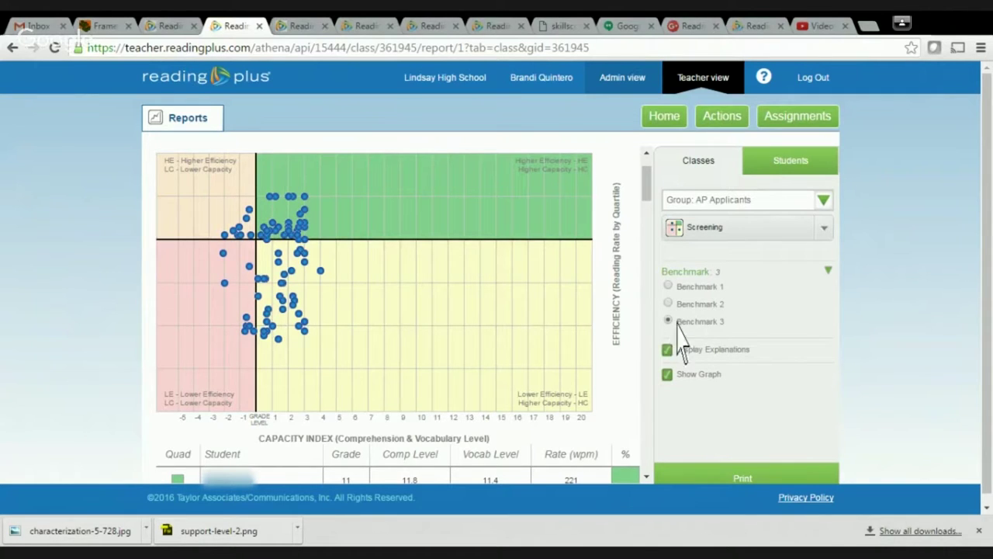
left_click(668, 287)
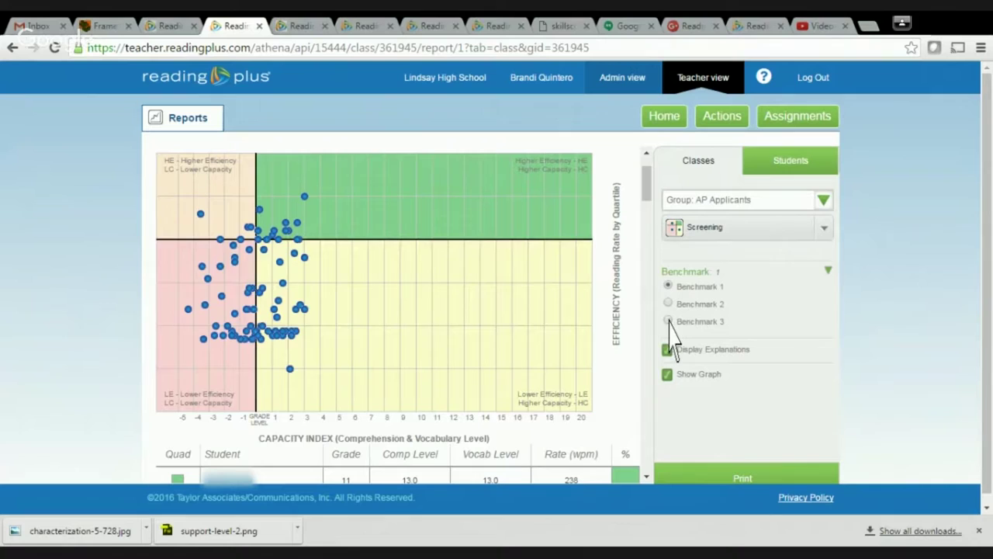
left_click(668, 320)
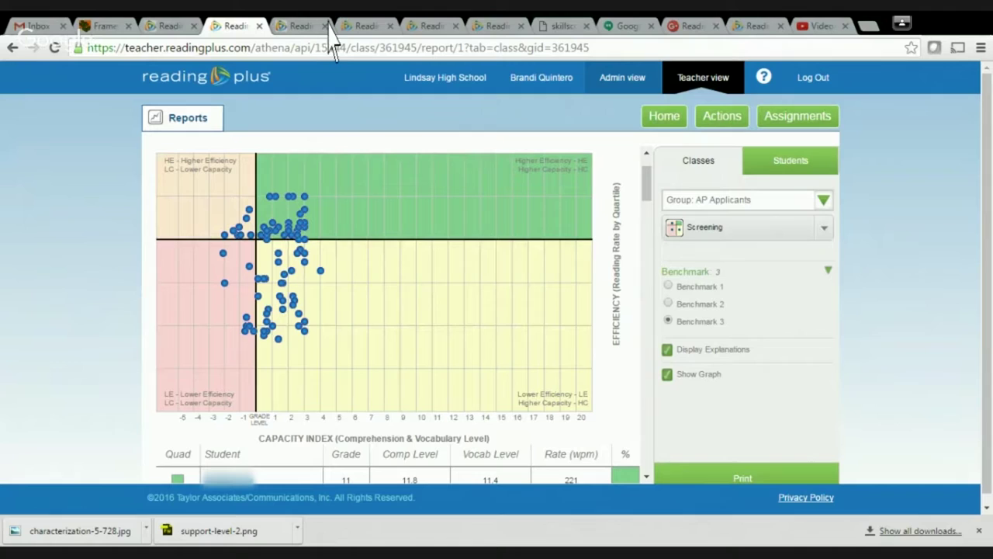
From the Class Skill Group Report, switch to the Skill Summary report and limit its time period to the last 4 completed weeks
left_click(425, 28)
left_click(491, 28)
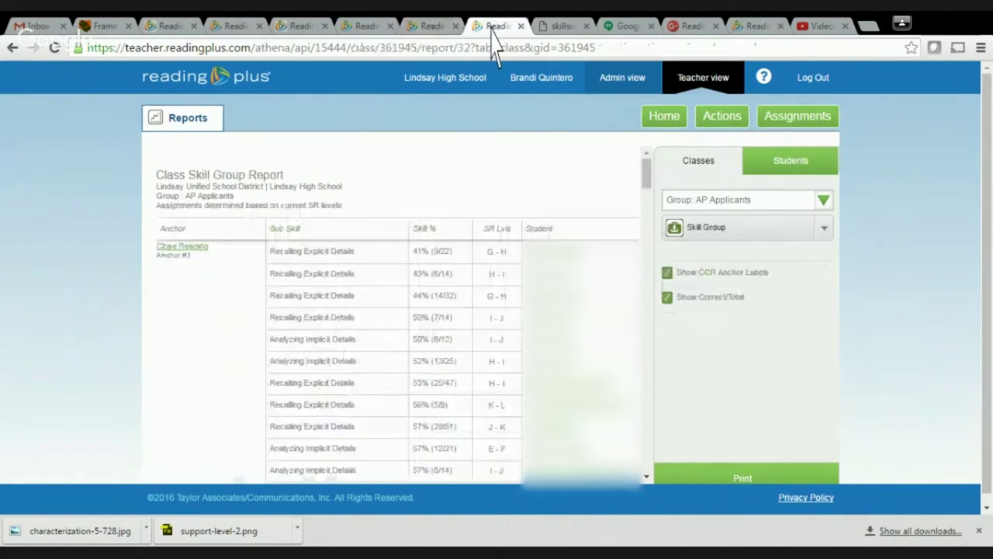
left_click(718, 233)
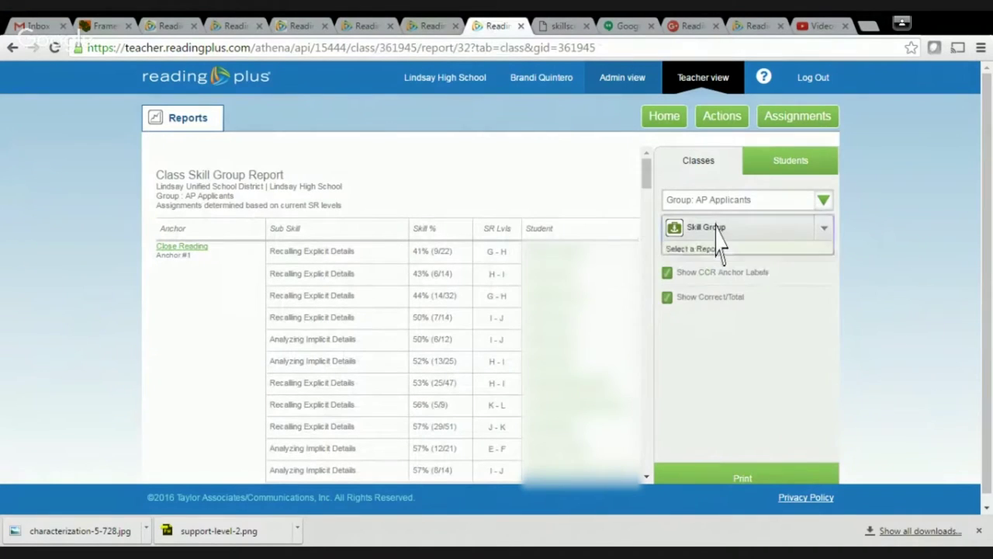
left_click(712, 381)
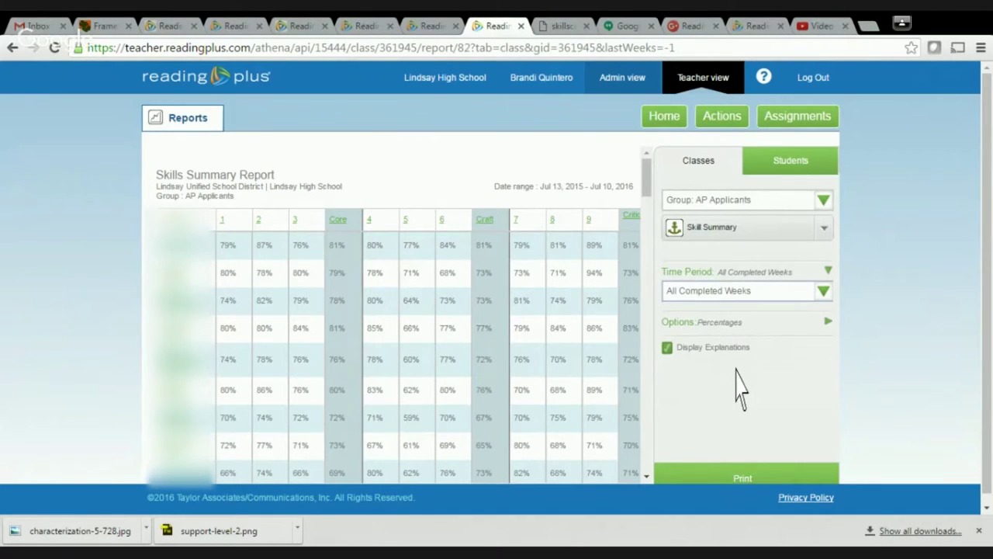
key("Down")
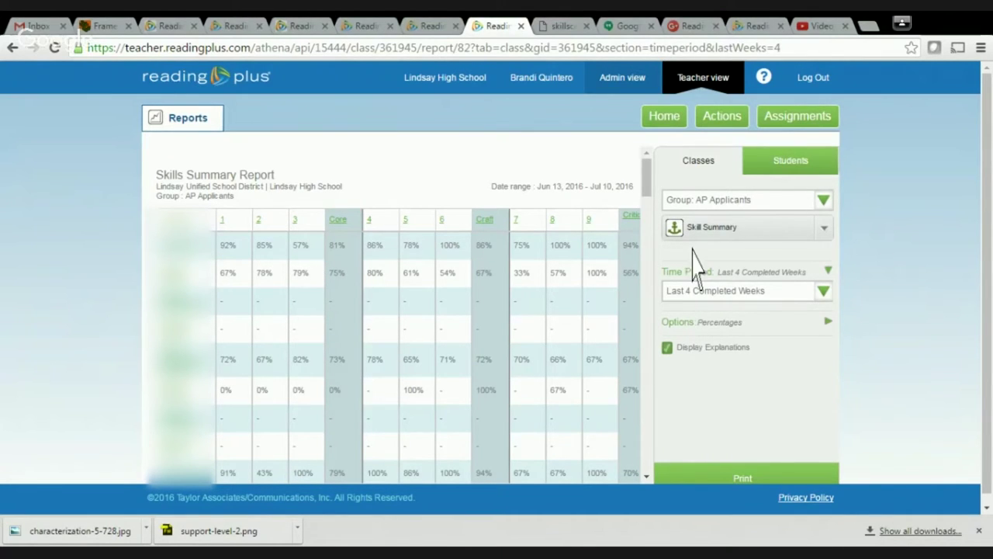
Switch the report to Skill Group and review the Close Reading sub-skills with their percentages and SR levels
left_click(691, 233)
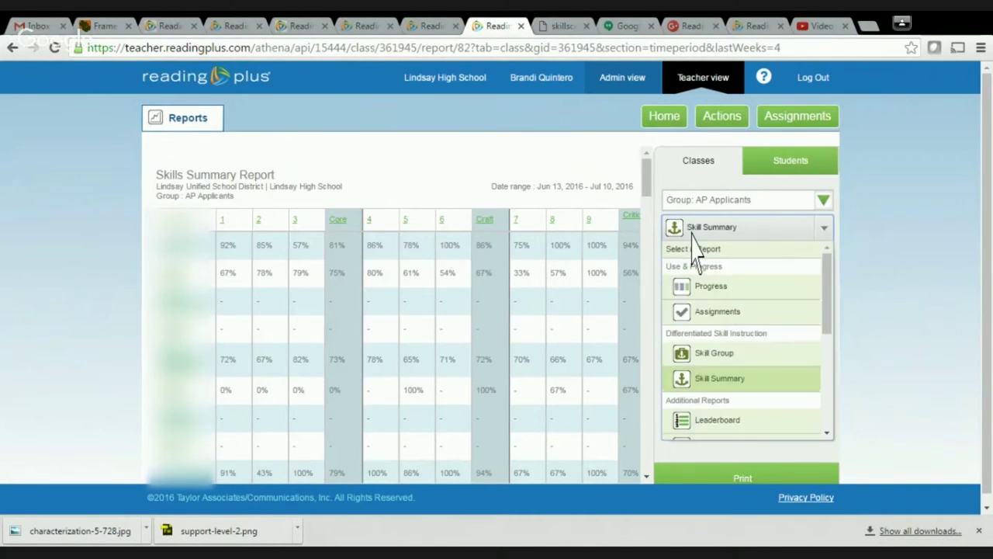
left_click(737, 354)
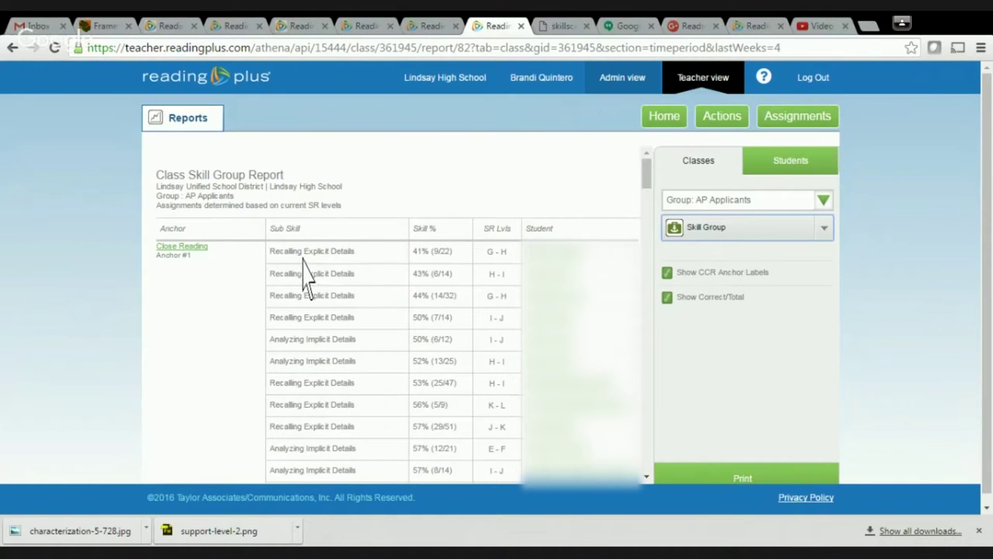
scroll(307, 276, "down", 2)
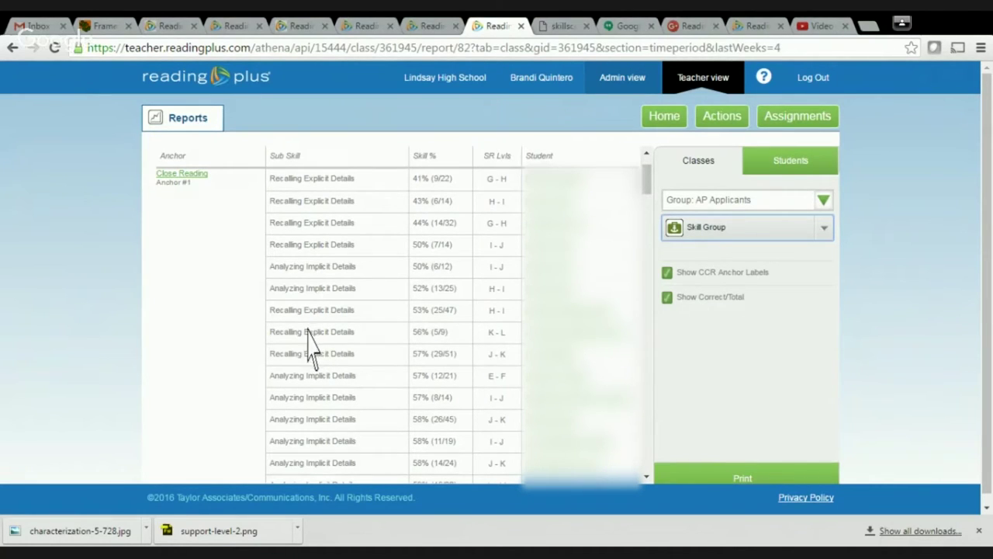
View the comprehension skill list on the Skills Coach site, then return to the beginning of the Class Skill Group Report
left_click(563, 26)
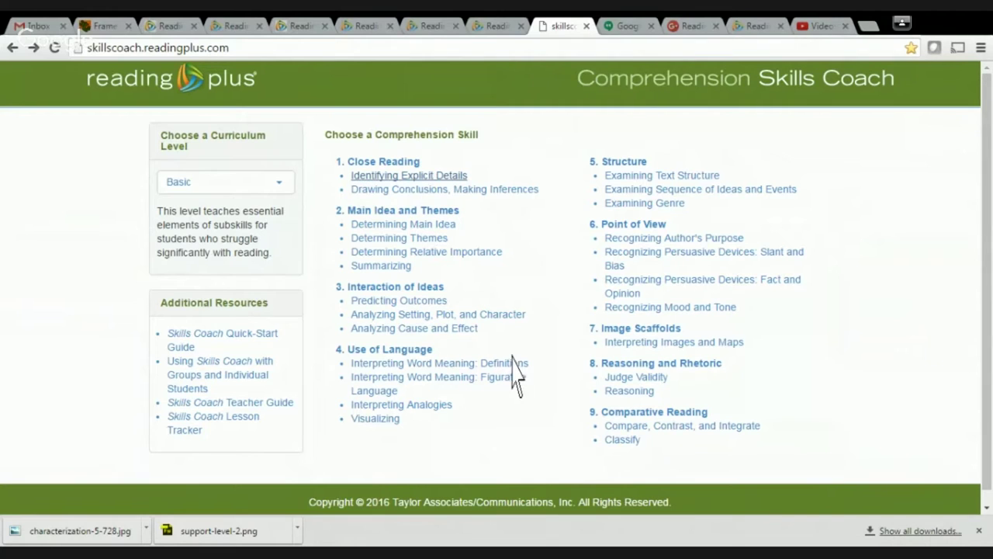
left_click(492, 23)
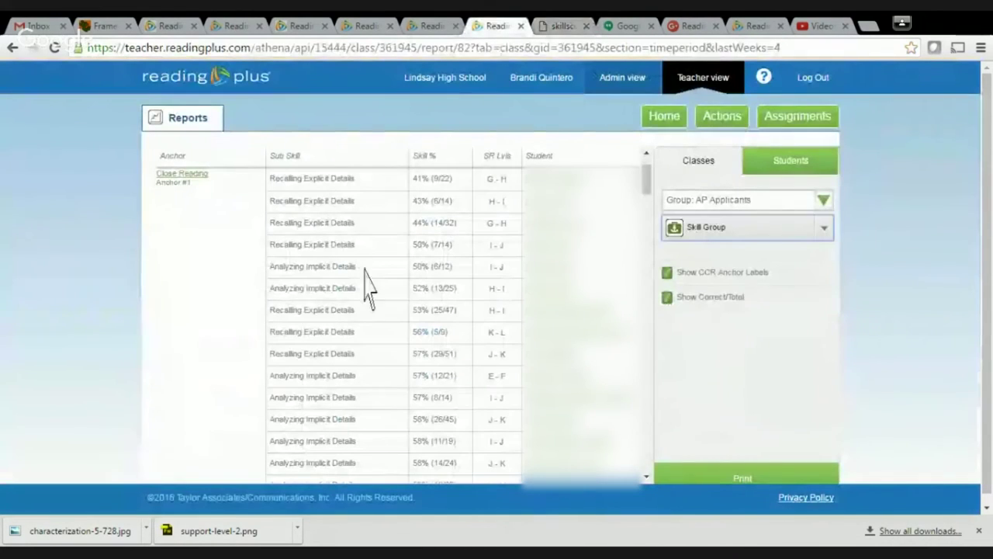
scroll(516, 318, "up", 1)
scroll(516, 318, "up", 1)
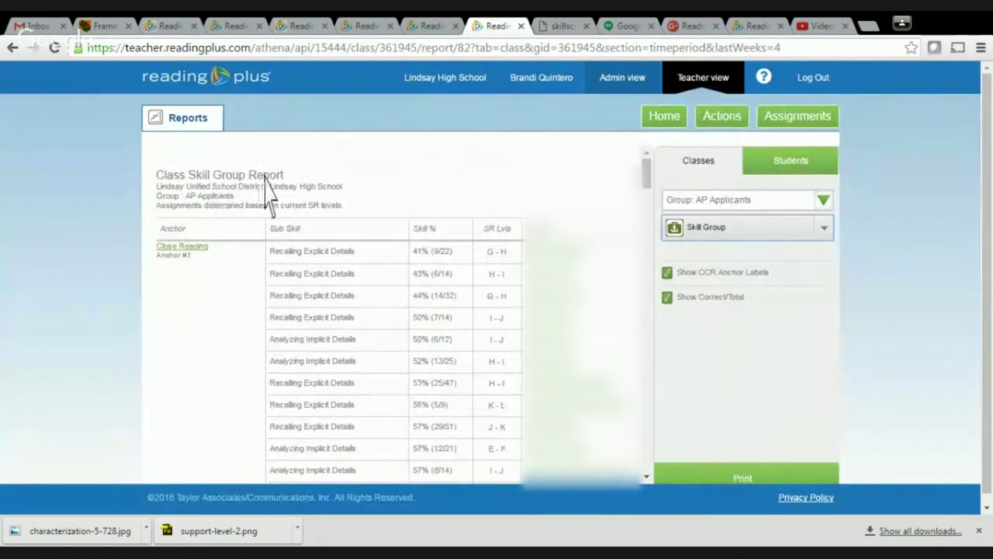
Switch the AP Applicants report from Skill Group to Skill Summary
left_click(698, 235)
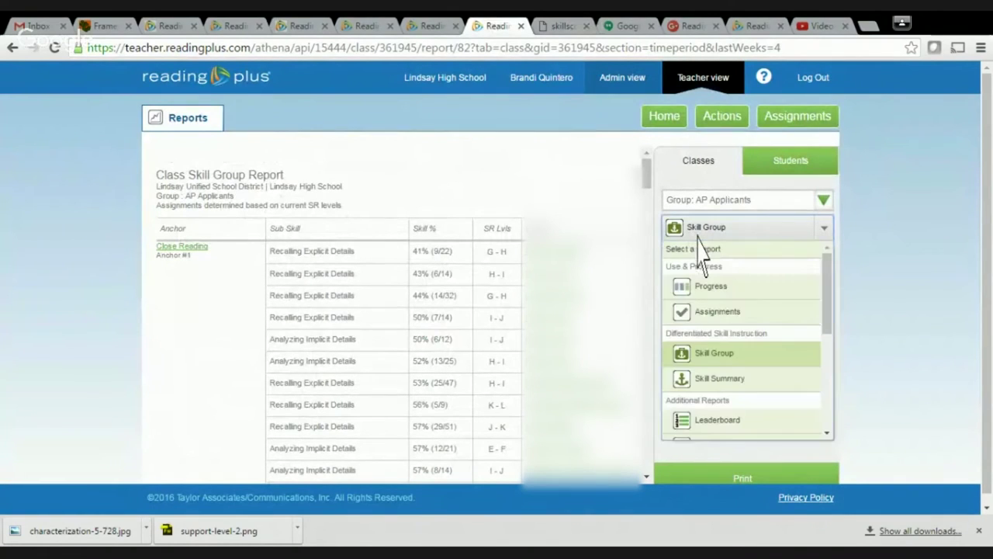
left_click(711, 378)
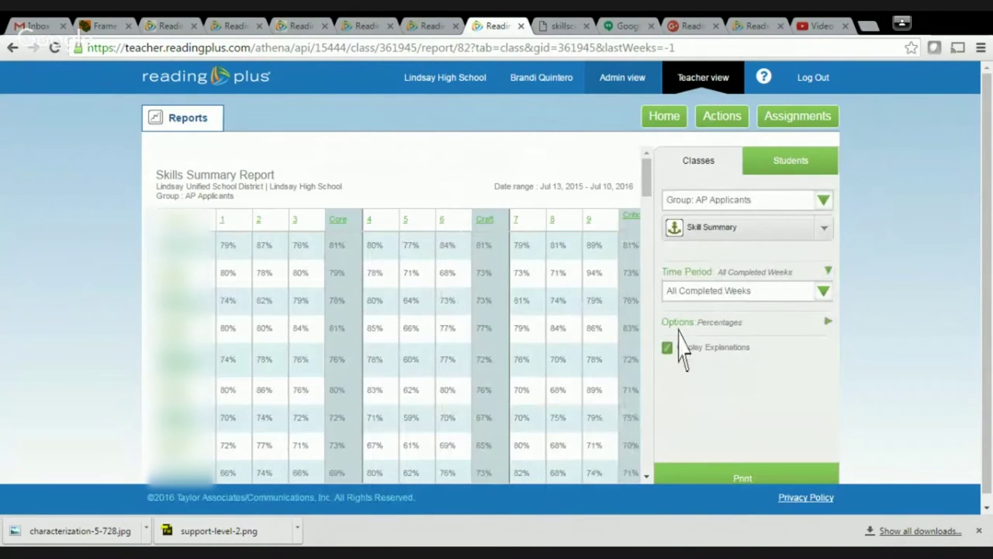
Switch to the student dashboard, expand its detailed progress information and view the reading rate section
left_click(757, 25)
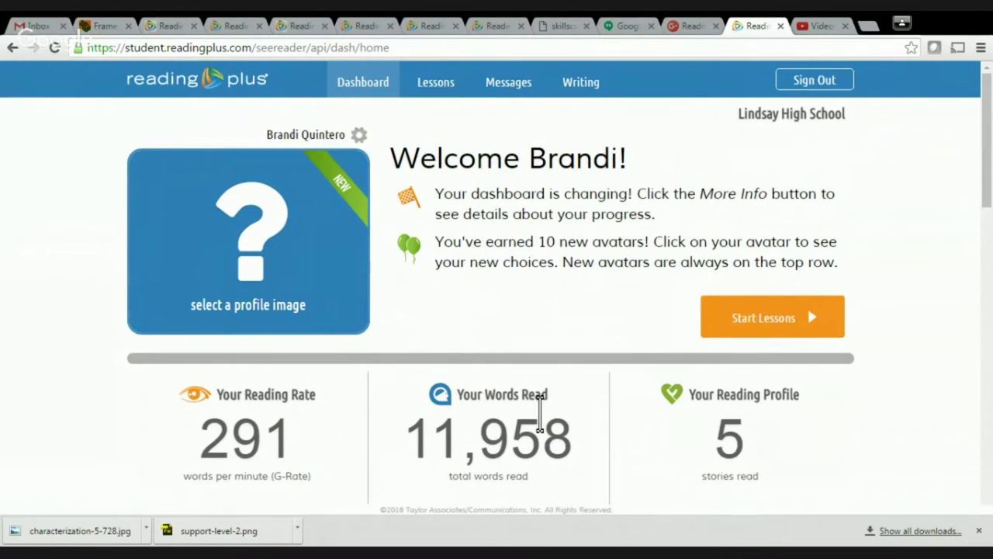
scroll(730, 431, "down", 1)
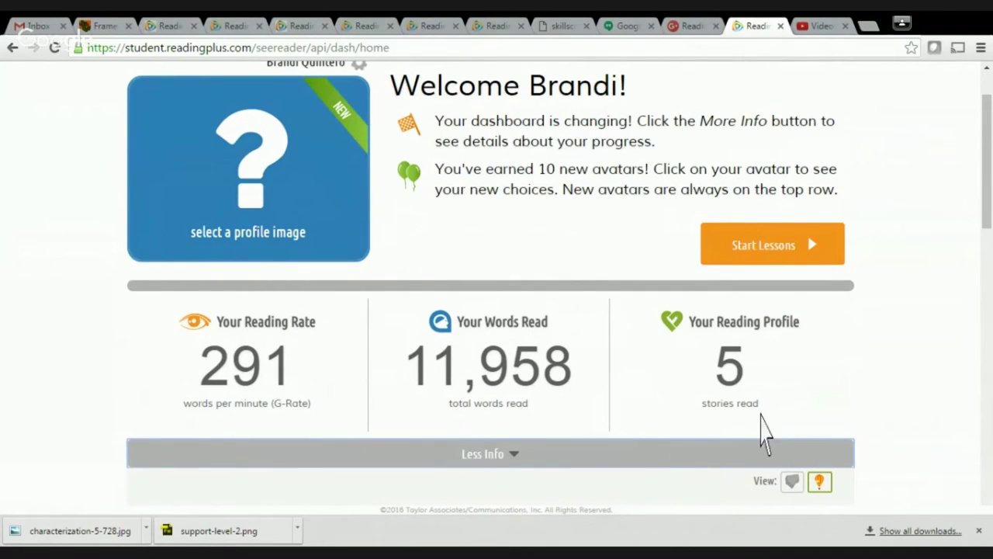
scroll(765, 426, "down", 2)
scroll(762, 426, "down", 3)
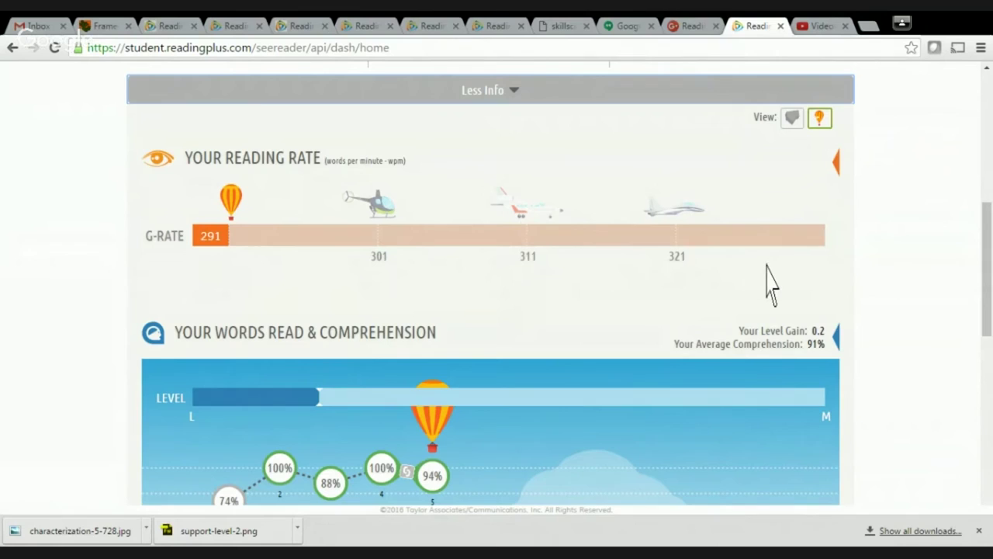
Show the story details of the first and third readings in the Words Read & Comprehension graph
scroll(768, 287, "down", 3)
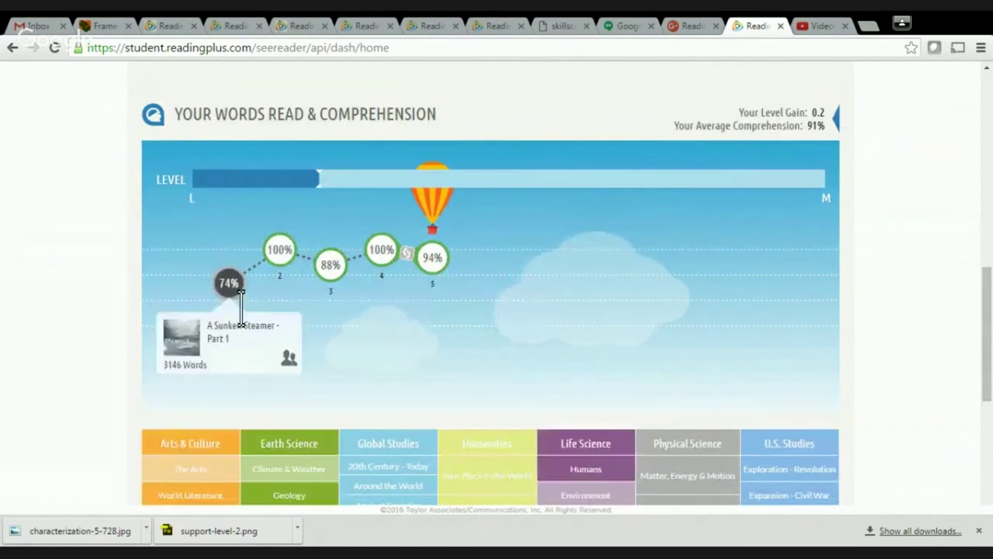
mouse_move(242, 307)
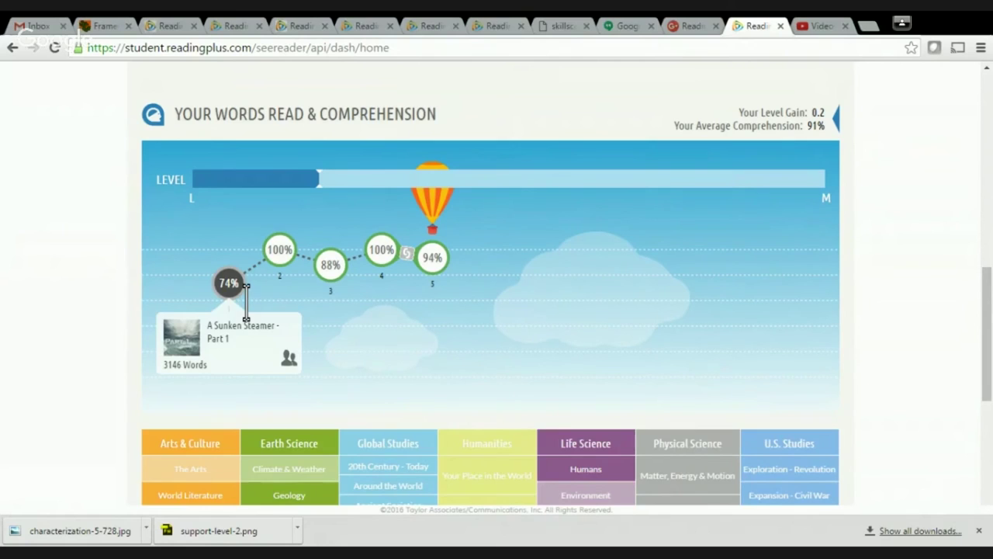
mouse_move(338, 283)
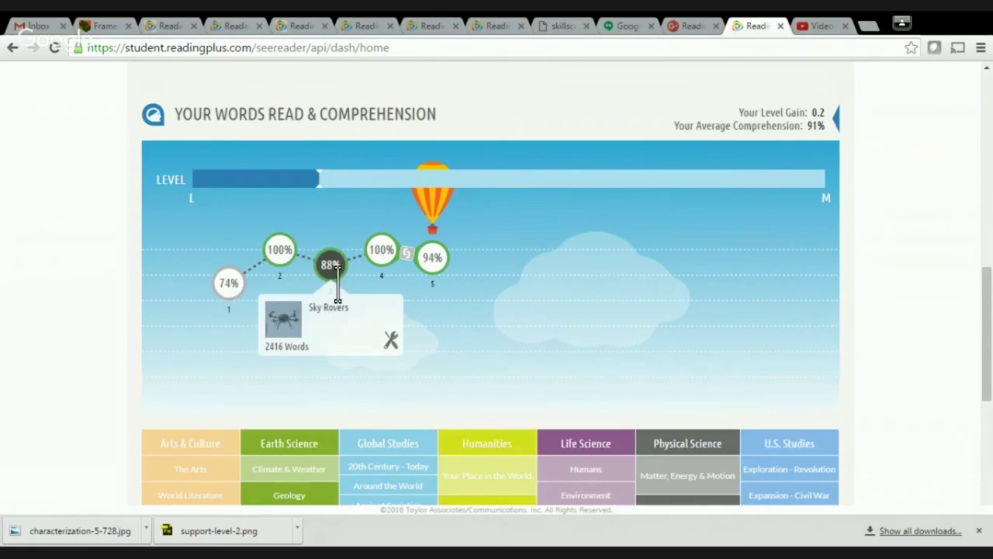
View the subject categories and the Reading Profile section, then return to the beginning of the student dashboard
scroll(334, 283, "down", 5)
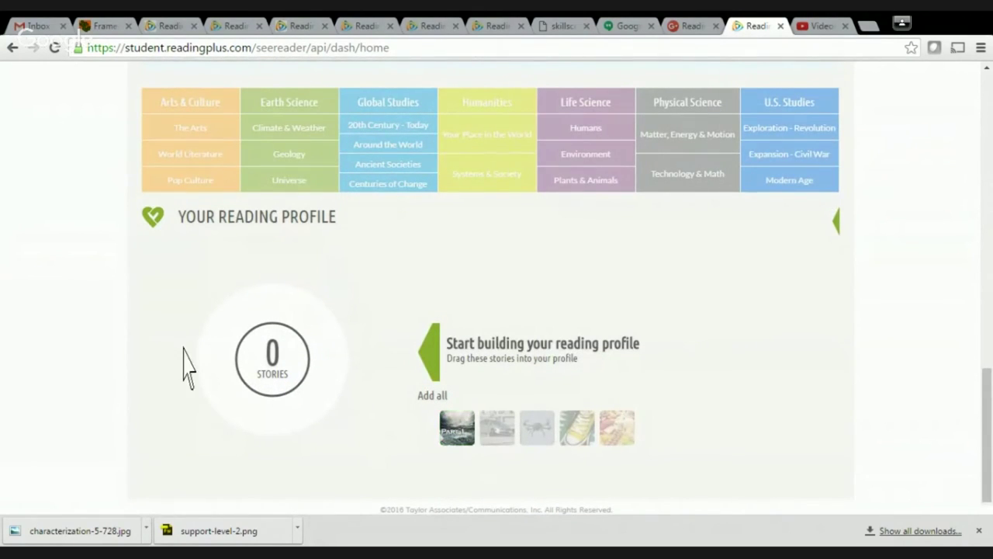
scroll(295, 362, "up", 5)
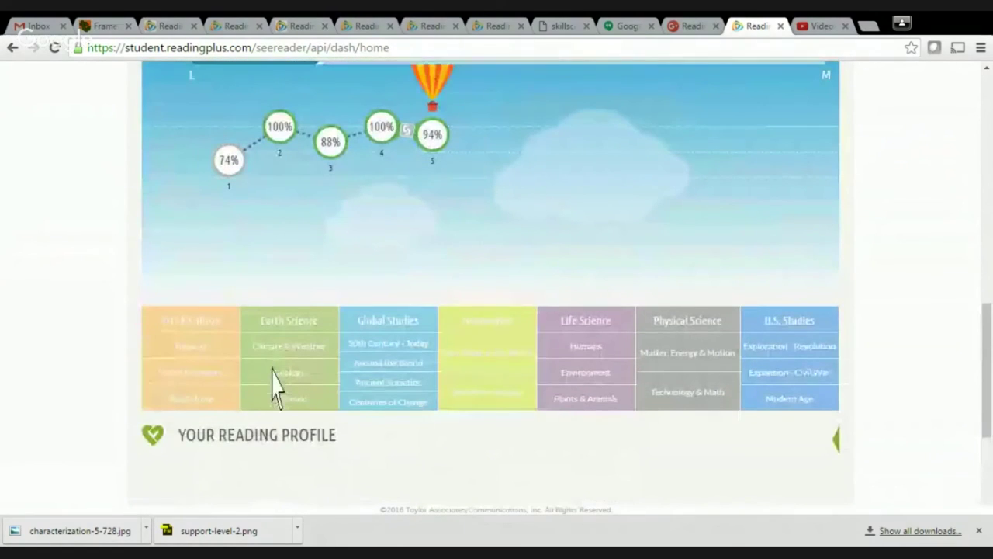
scroll(273, 380, "up", 4)
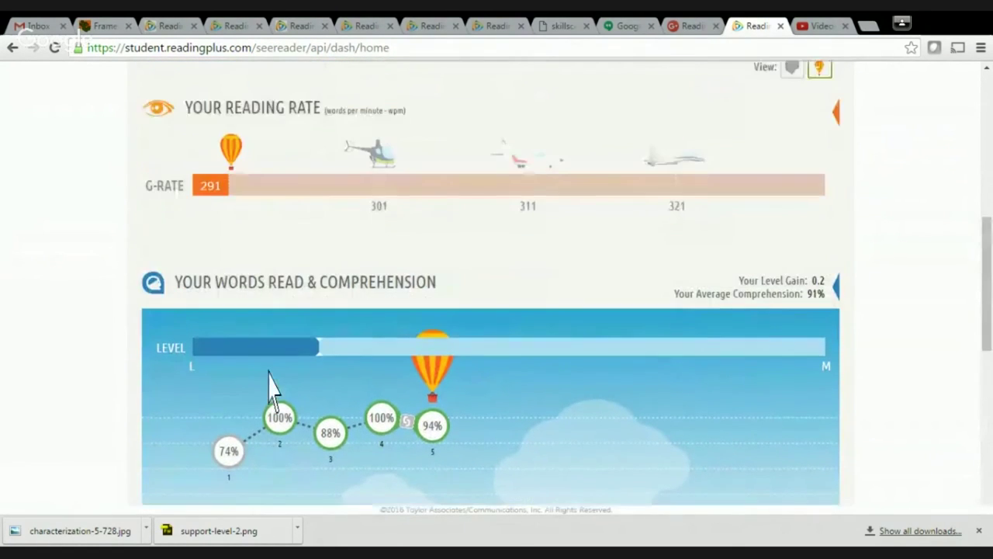
scroll(271, 384, "up", 6)
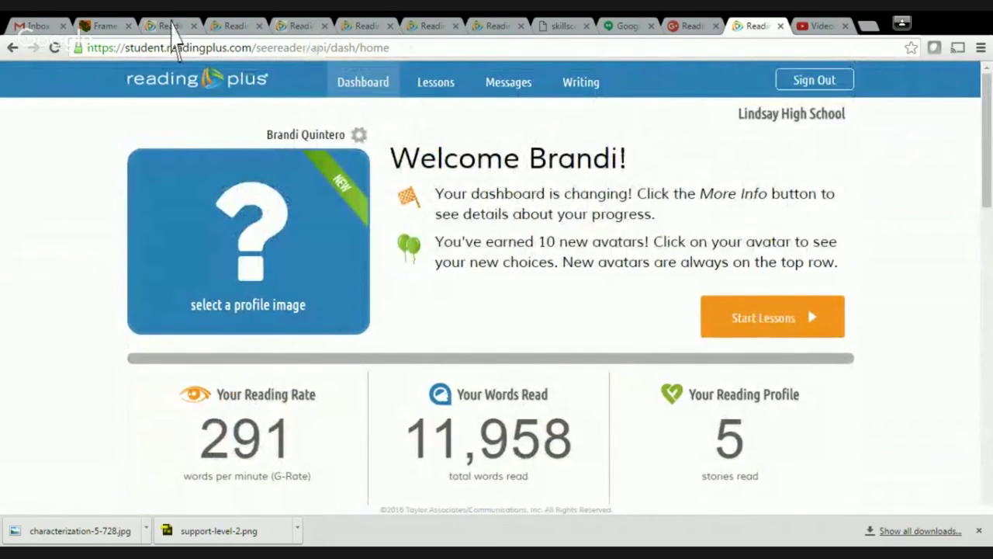
Return to the teacher home page, then switch past the Reading Plus event on Google+ to Google Hangouts
left_click(167, 26)
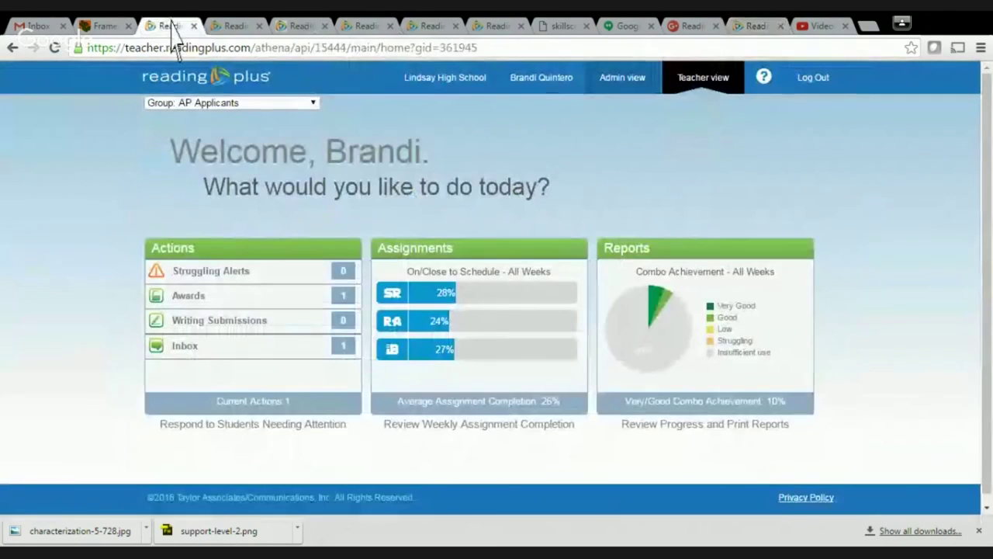
left_click(688, 31)
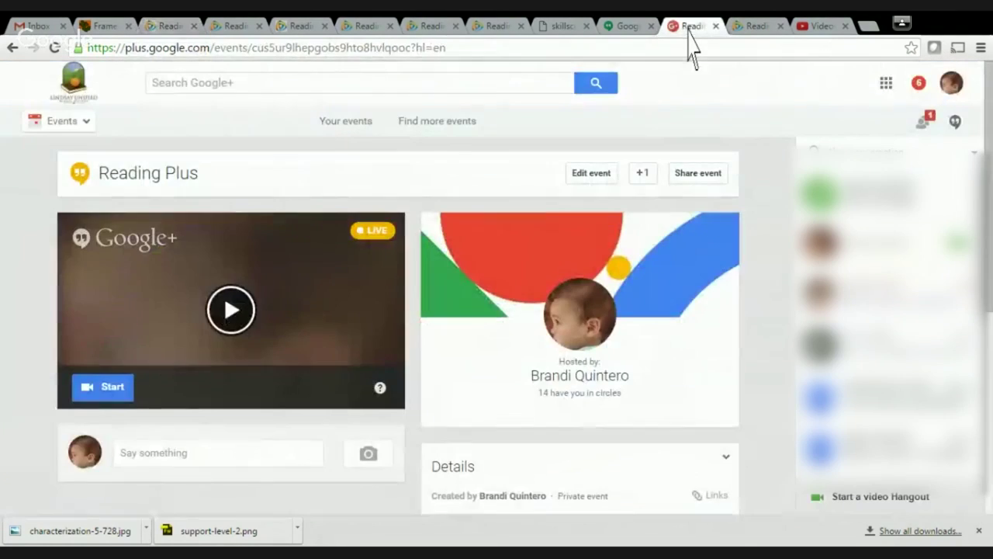
left_click(618, 31)
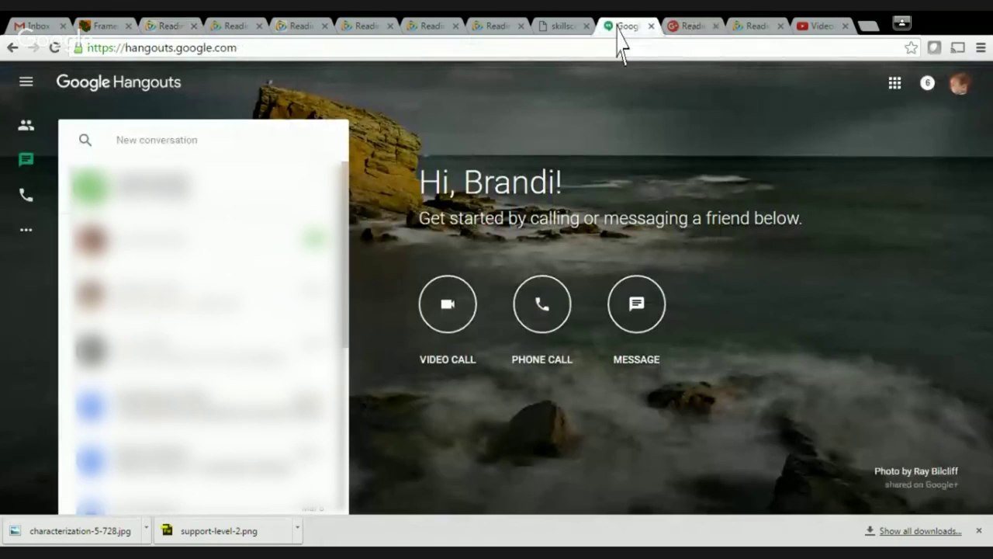